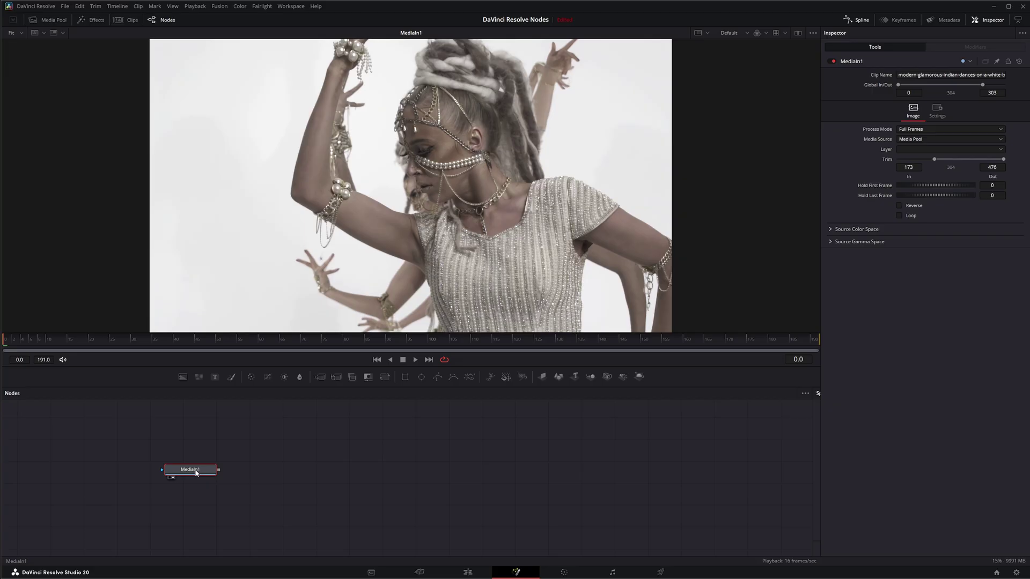
Step: Insert an AIStylize1 node after MediaIn1 via the 'styl' search and view its Candy output
key("shift+space")
type("styl")
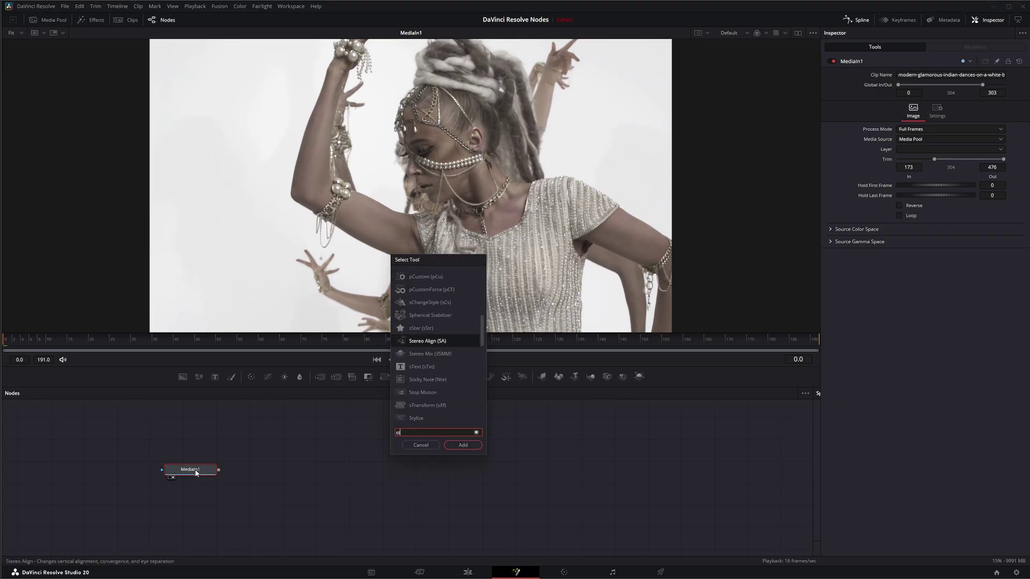
left_click(462, 445)
left_click_drag(267, 479, 278, 479)
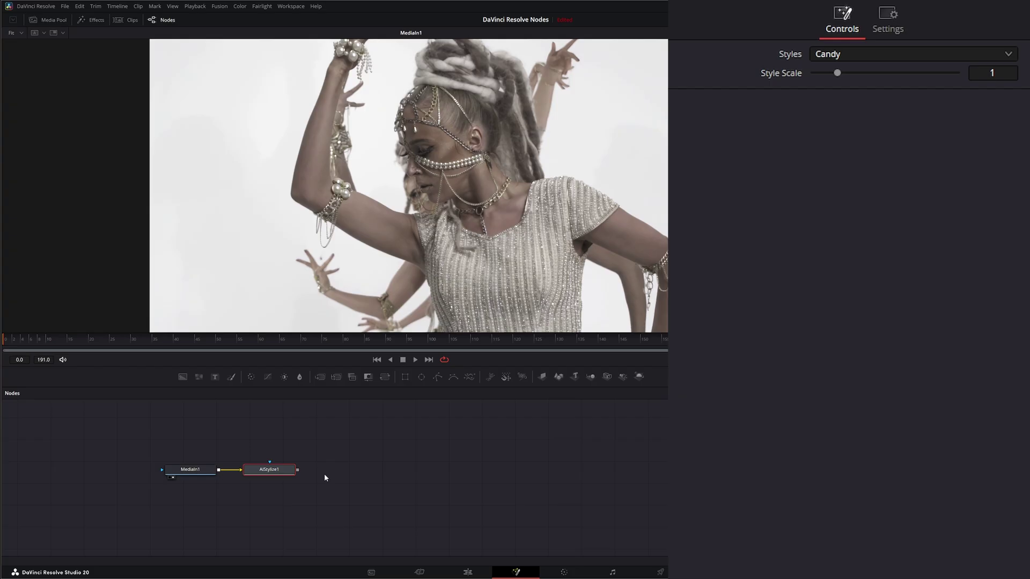
key("1")
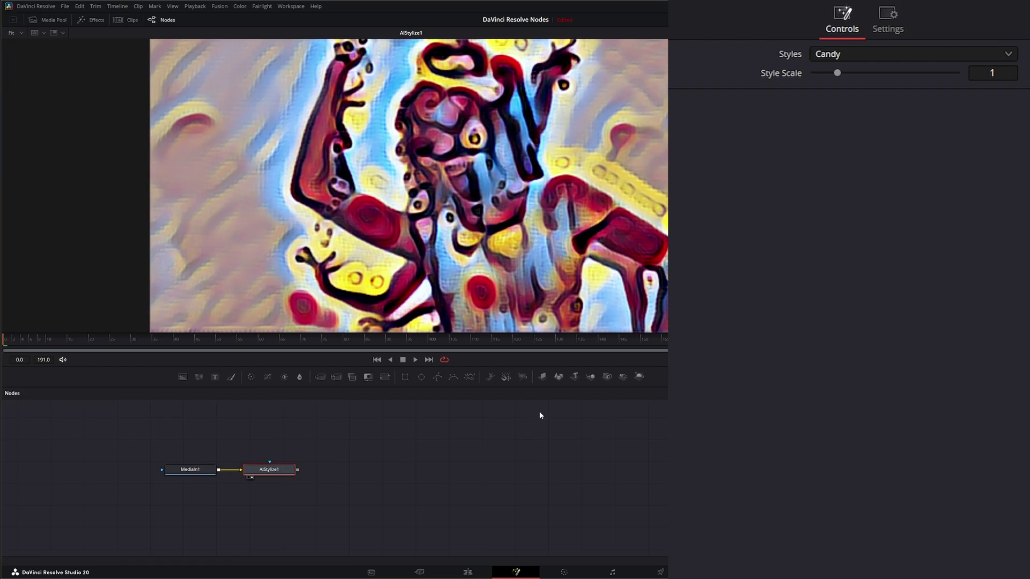
Step: Keep AIStylize1 on the Candy style and raise its Style Scale from 1 to 3
left_click(828, 53)
left_click(800, 201)
left_click_drag(838, 74, 893, 83)
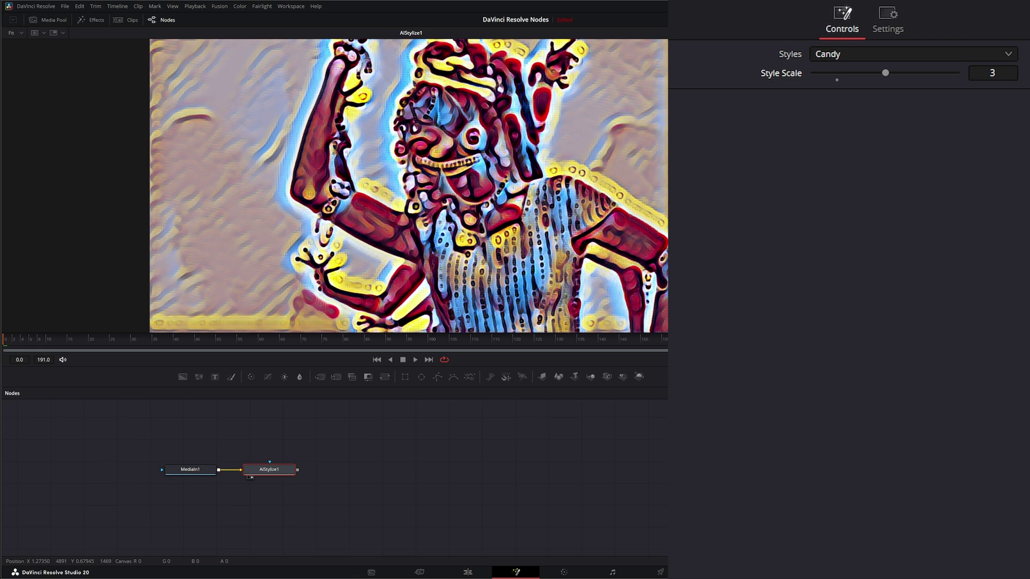
Step: Play the clip and try the Antimonocromatismo and Asheville styles
left_click(415, 360)
left_click(826, 52)
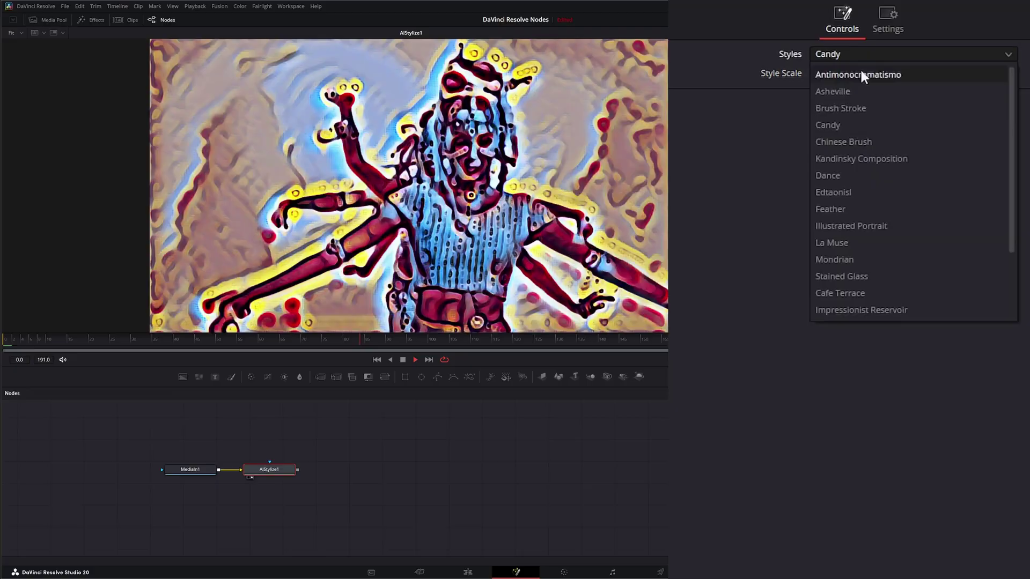
left_click(864, 74)
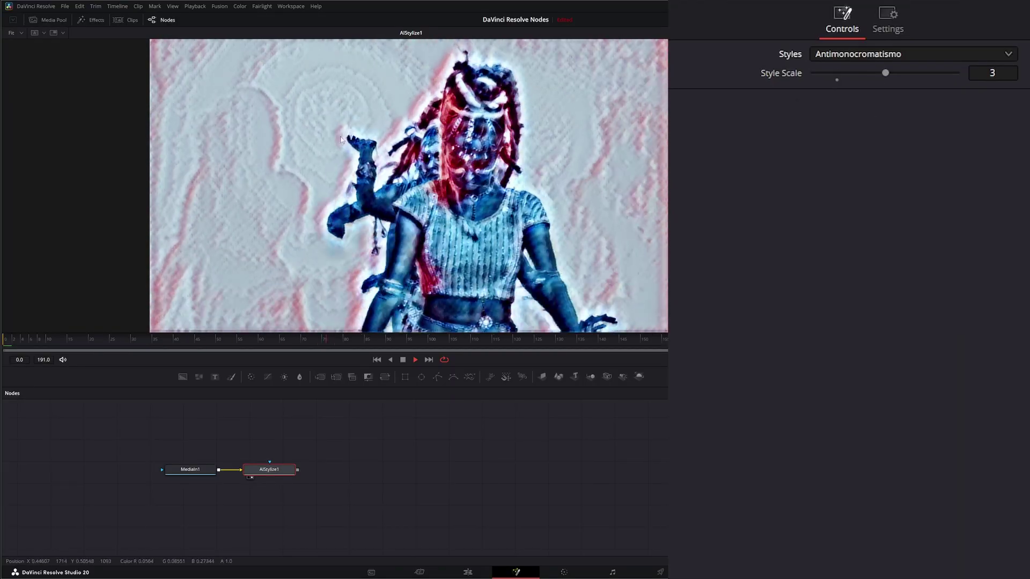
left_click(850, 56)
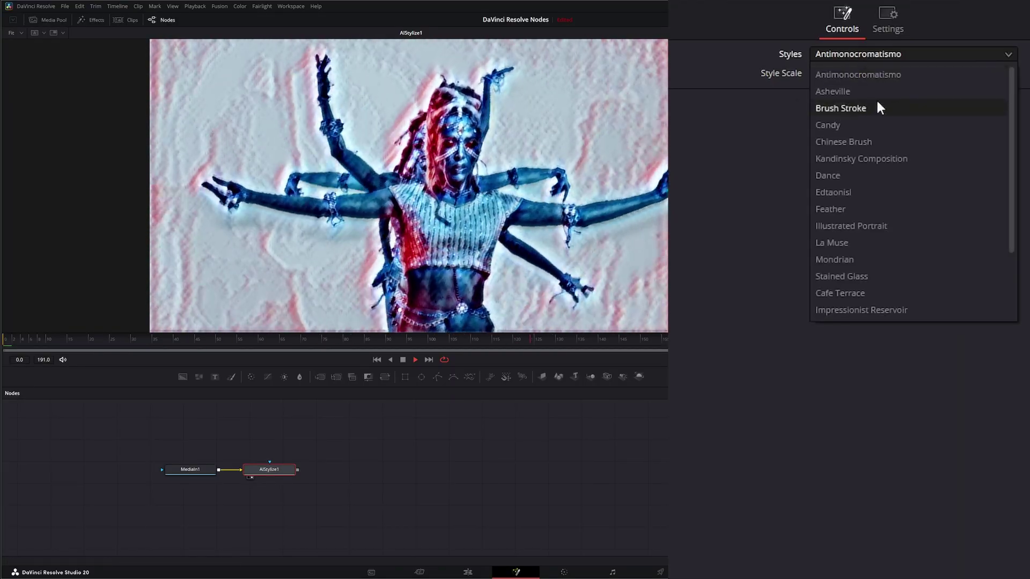
left_click(851, 90)
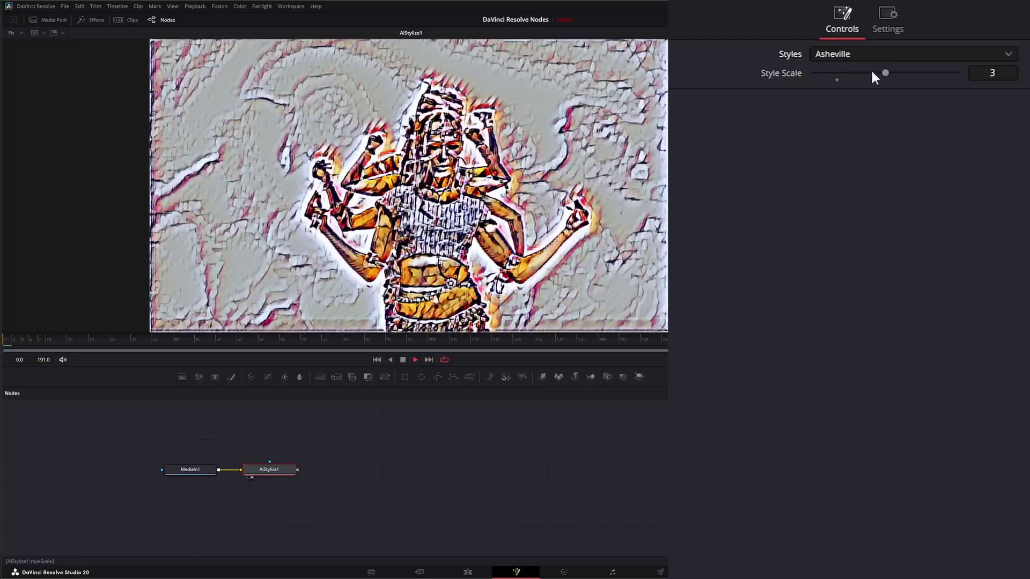
Step: Switch to the Brush Stroke style and lower Style Scale to 2
left_click(837, 55)
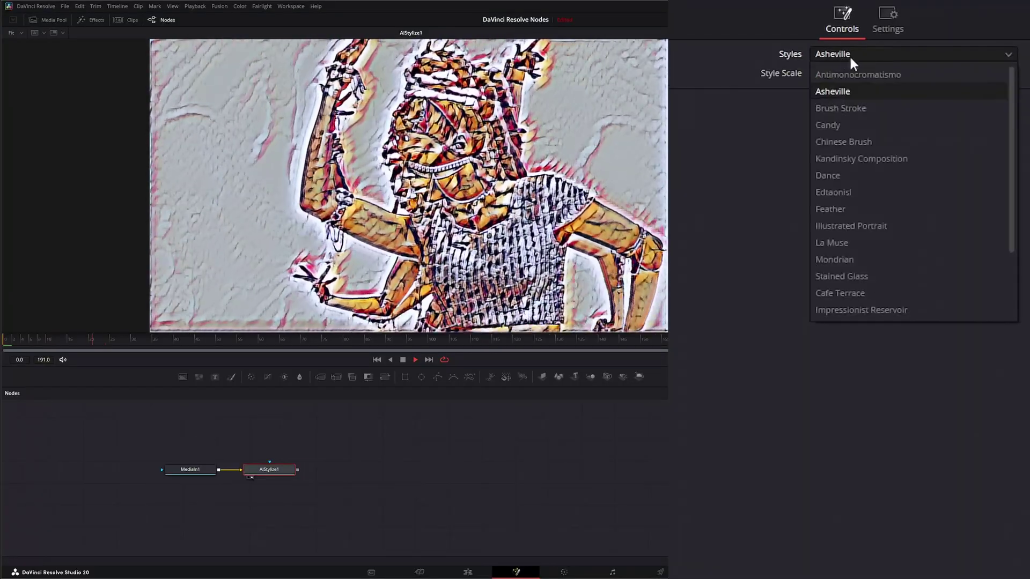
left_click(863, 107)
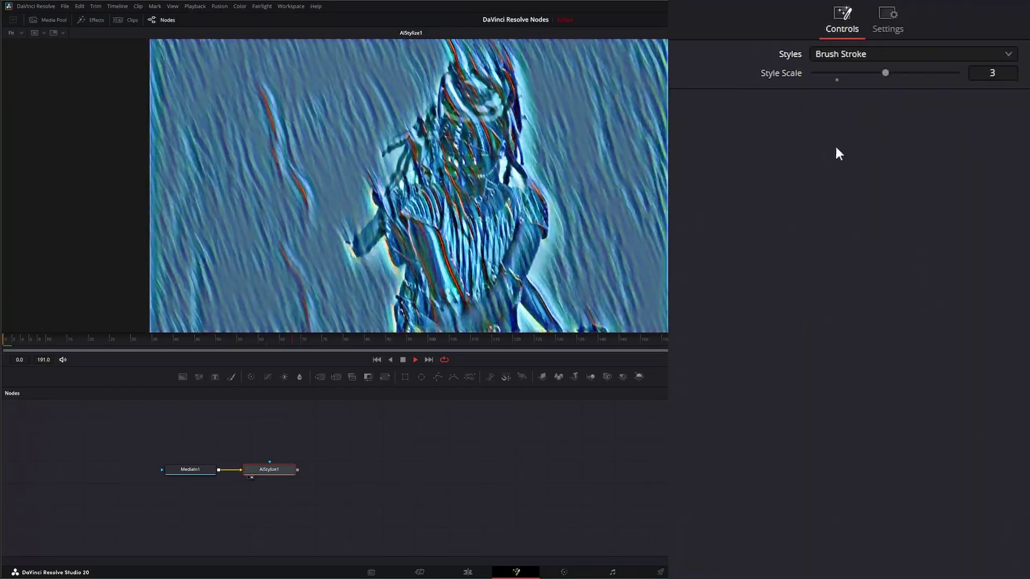
mouse_move(886, 72)
left_mouse_down()
mouse_move(954, 77)
mouse_move(809, 81)
mouse_move(868, 80)
left_mouse_up()
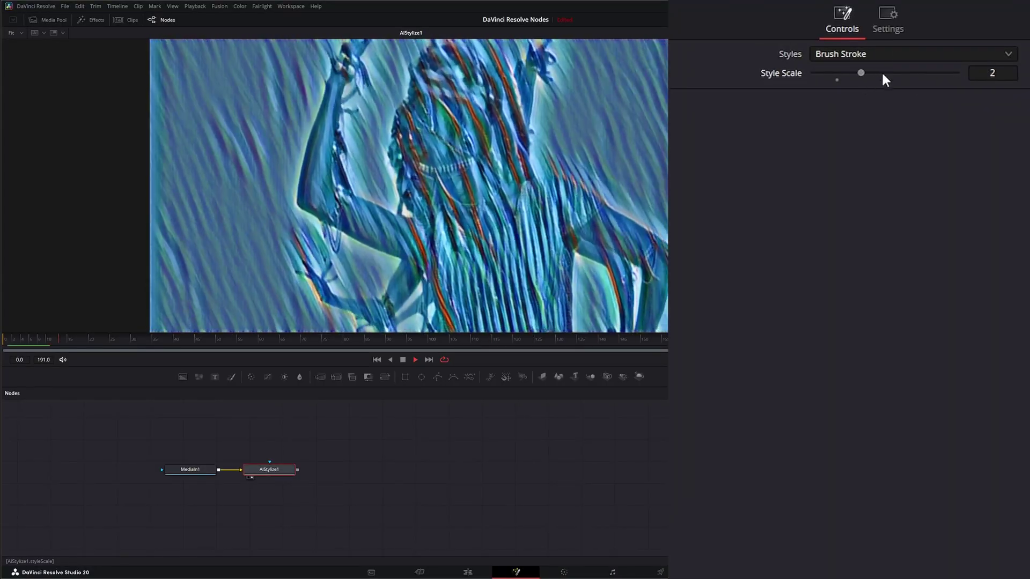
left_click(872, 55)
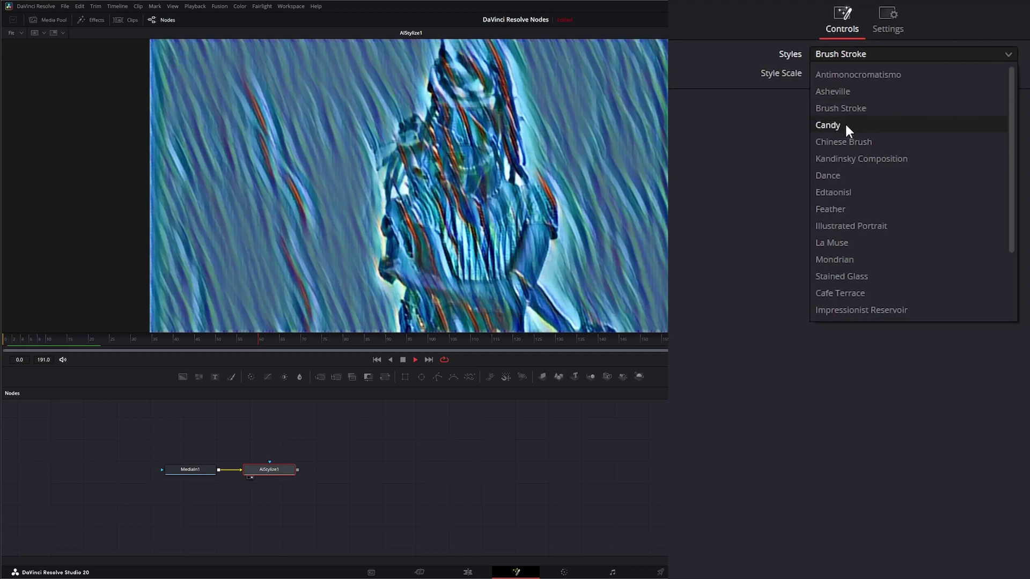
Step: Cycle through the Candy, Chinese Brush, Kandinsky Composition and Dance styles
left_click(845, 124)
left_click(839, 51)
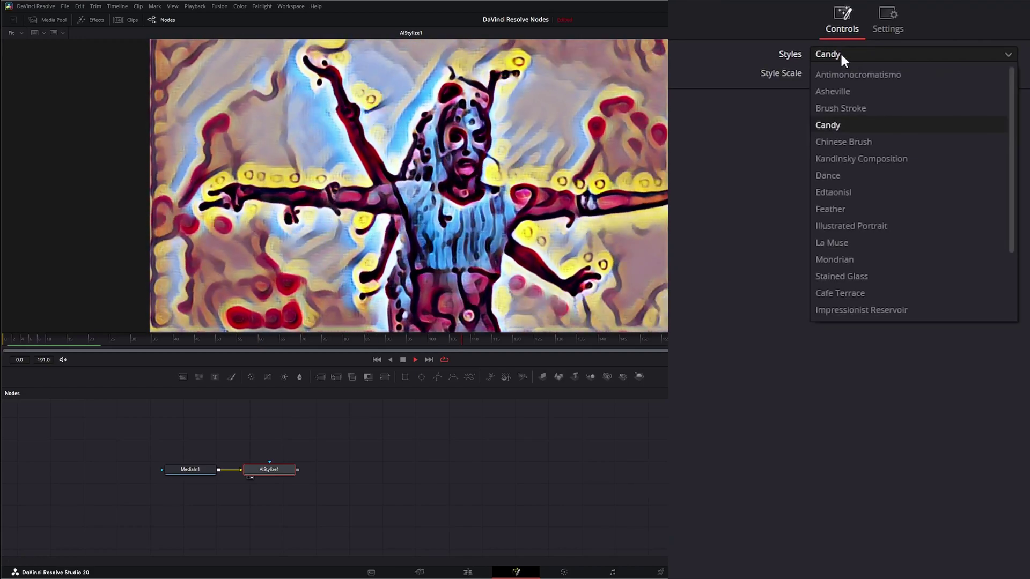
left_click(869, 142)
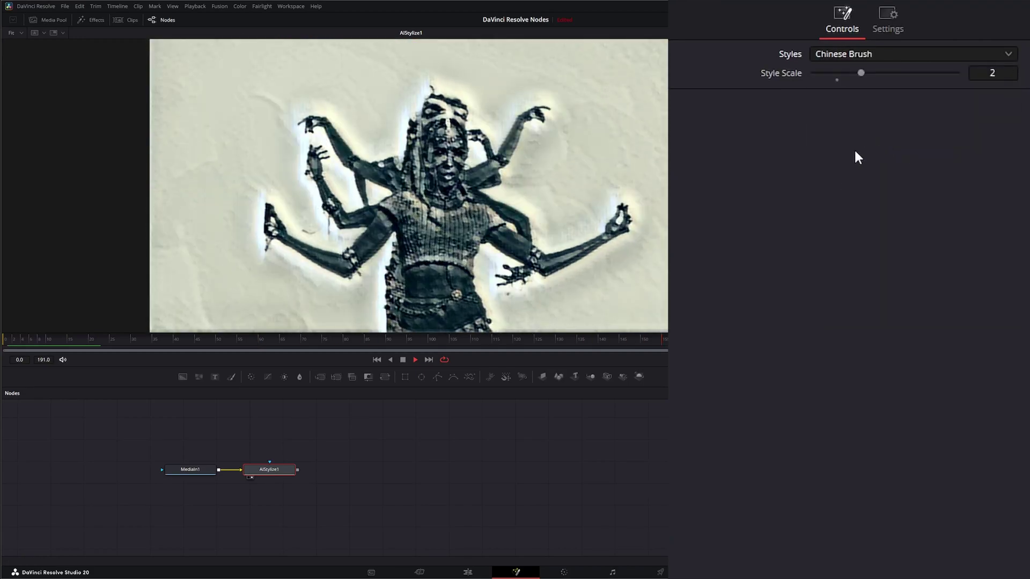
left_click(835, 52)
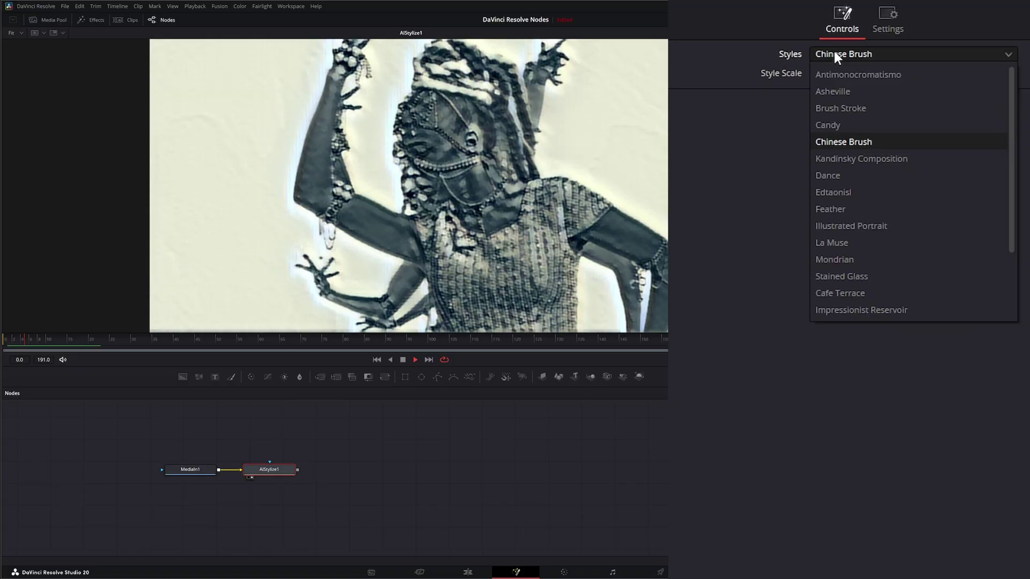
left_click(897, 162)
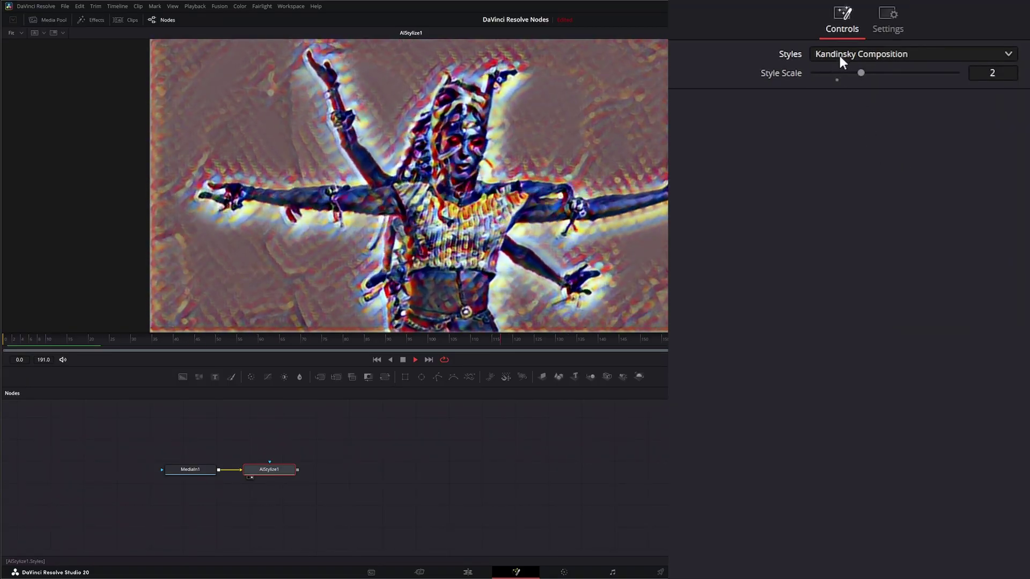
left_click(836, 54)
left_click(863, 176)
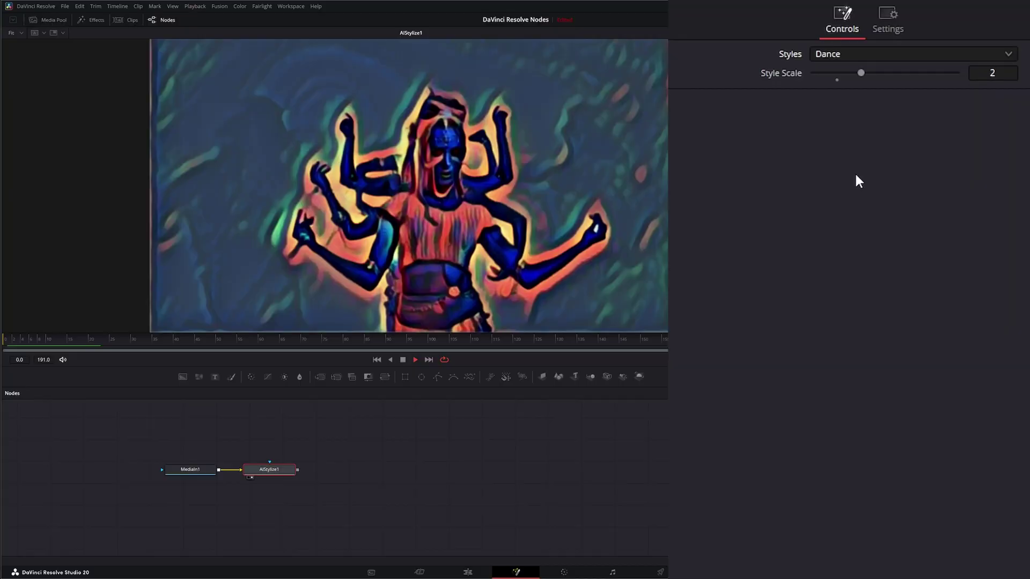
Step: Try the Edtaonisl, Feather, Illustrated Portrait and La Muse styles
left_click(831, 51)
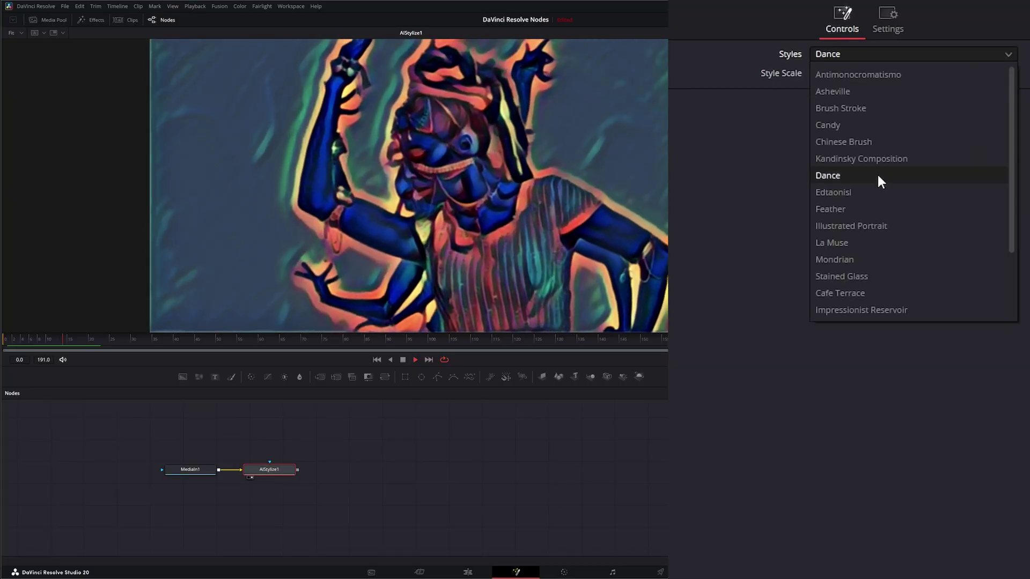
left_click(867, 192)
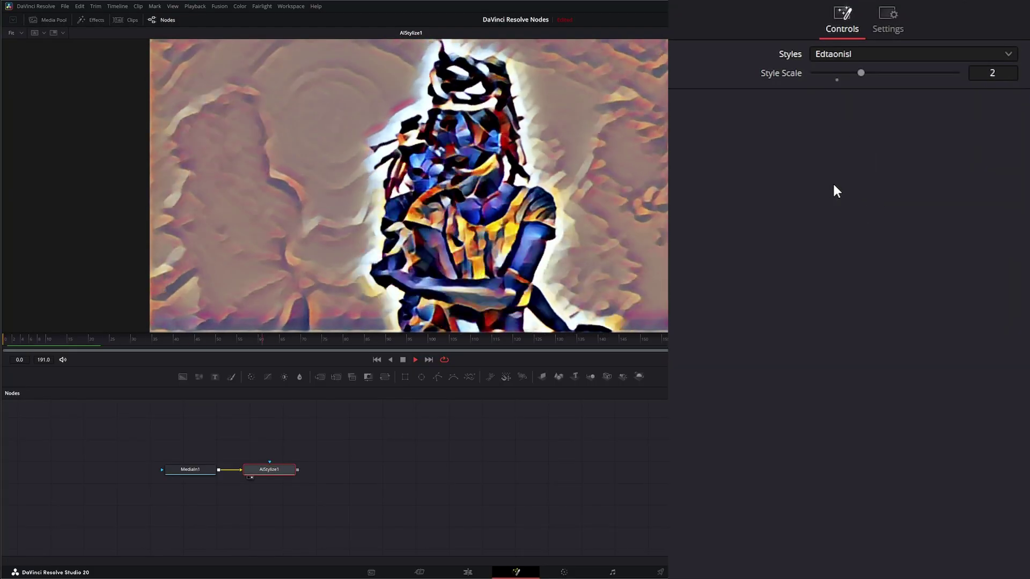
left_click(832, 52)
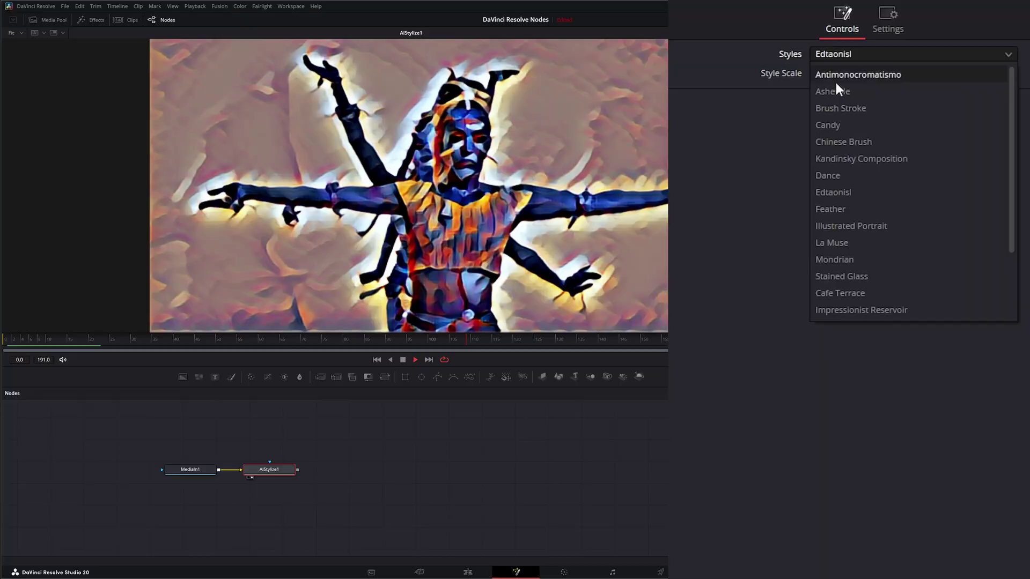
left_click(853, 208)
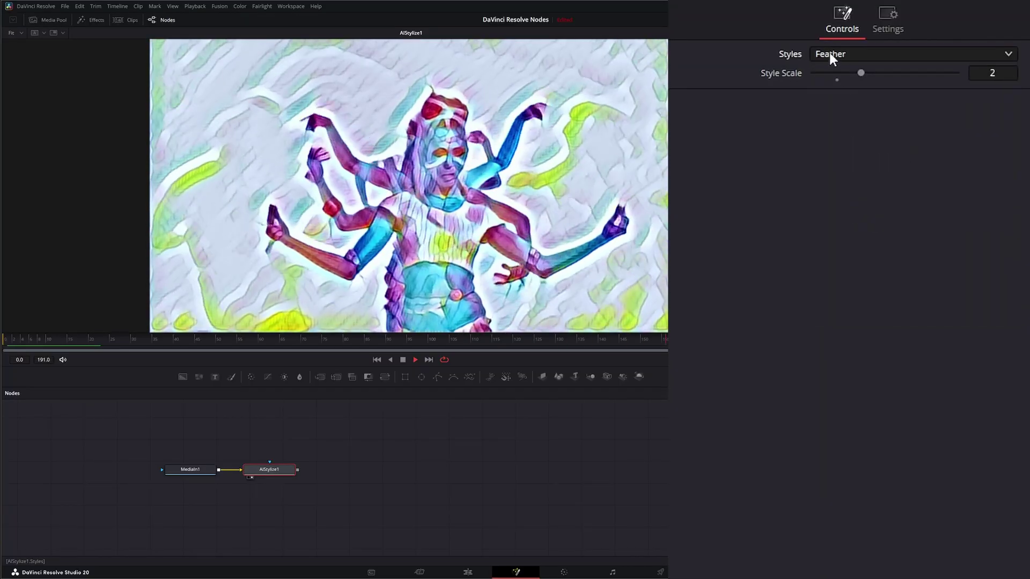
left_click(829, 53)
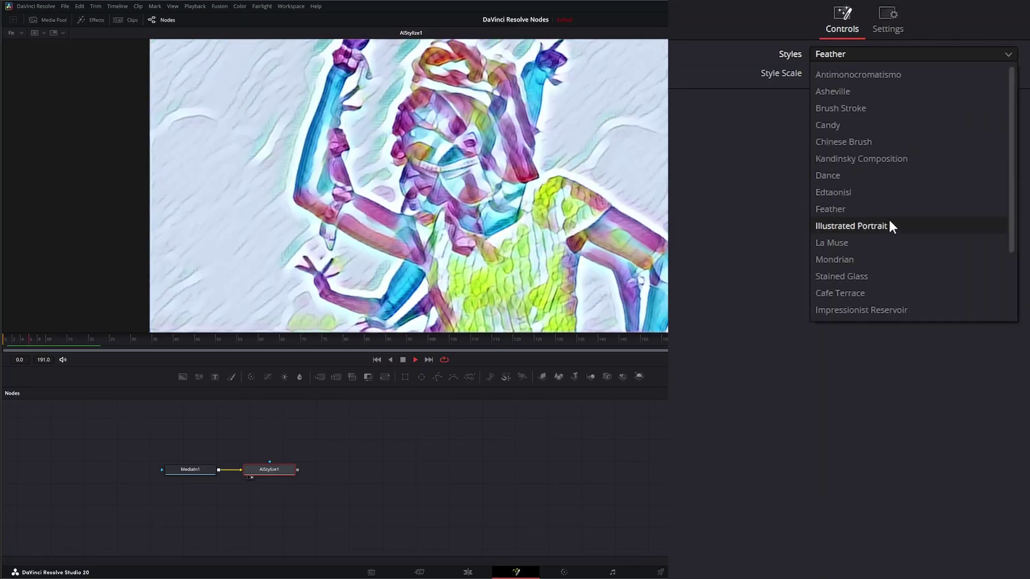
left_click(885, 226)
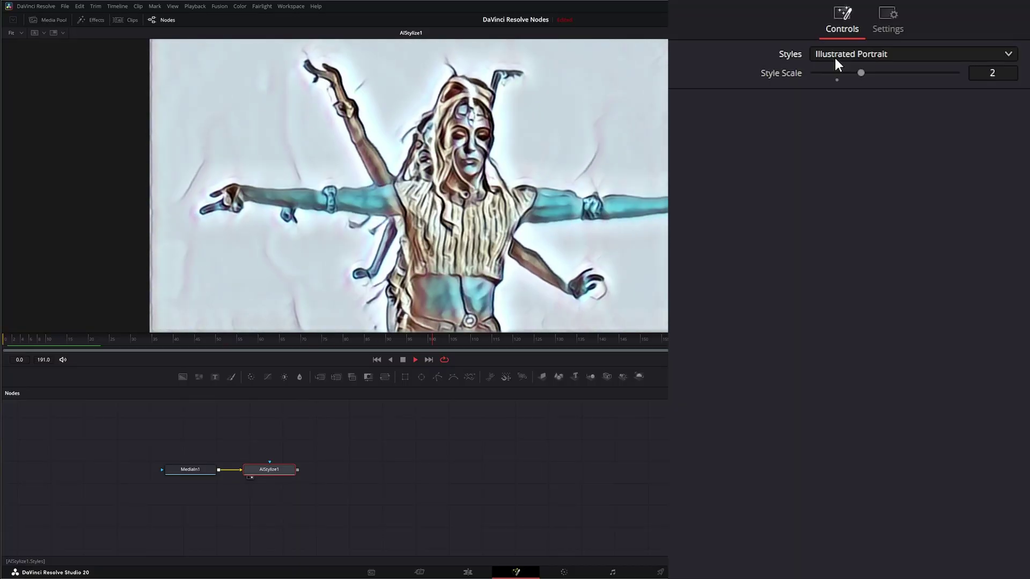
left_click(834, 56)
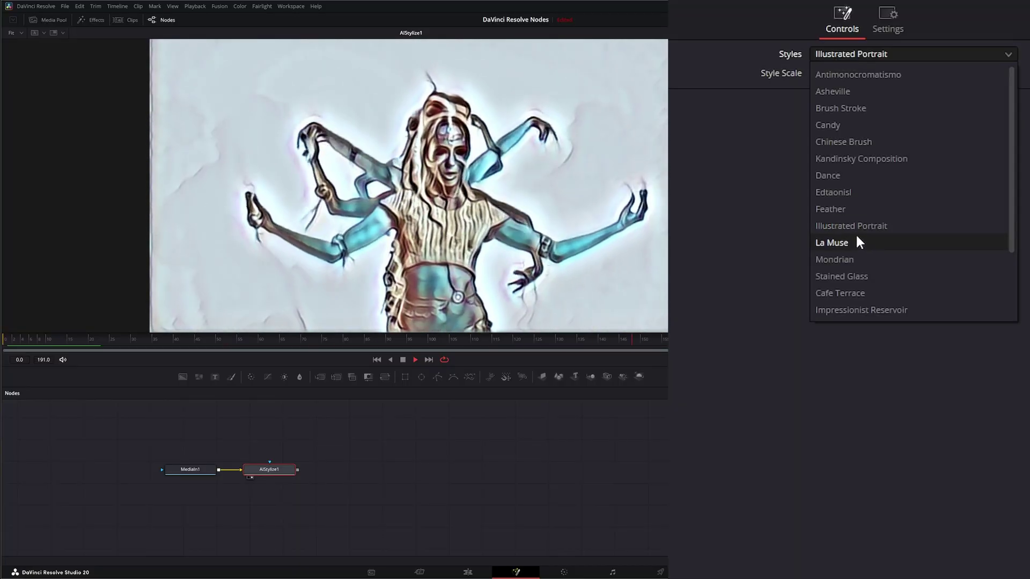
left_click(857, 242)
Step: Try the Mondrian, Stained Glass and Cafe Terrace styles
left_click(834, 53)
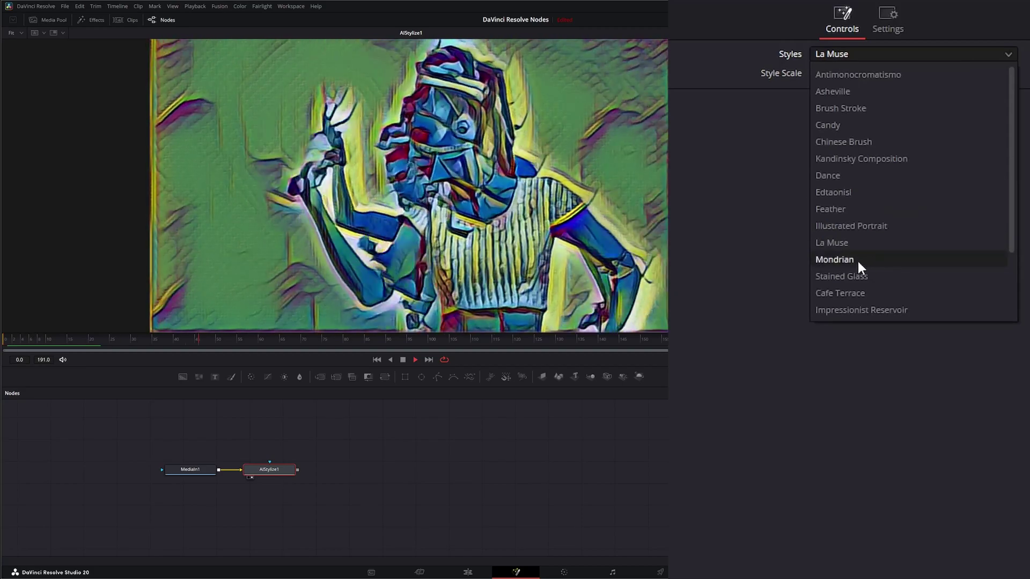
left_click(855, 258)
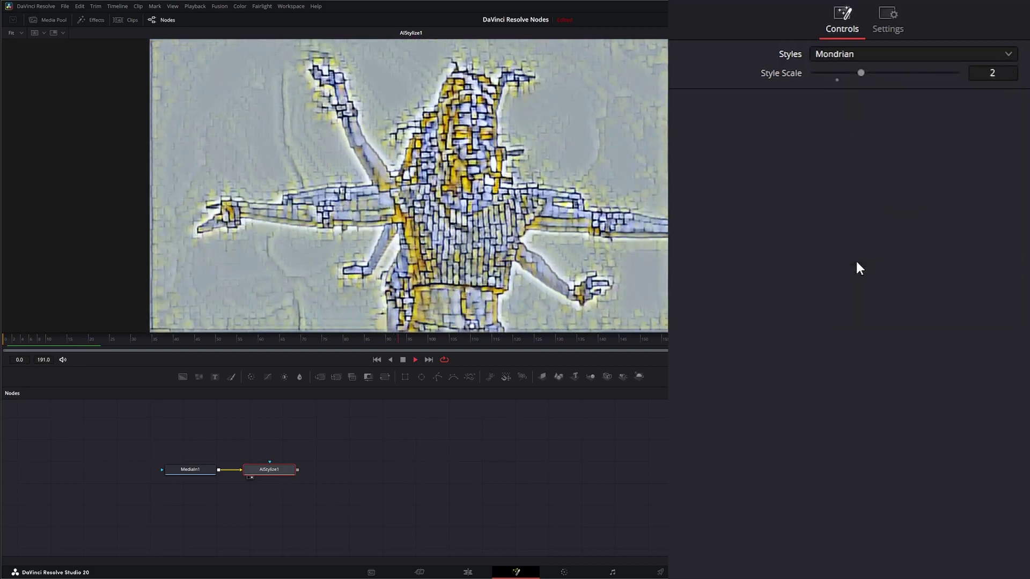
left_click(848, 53)
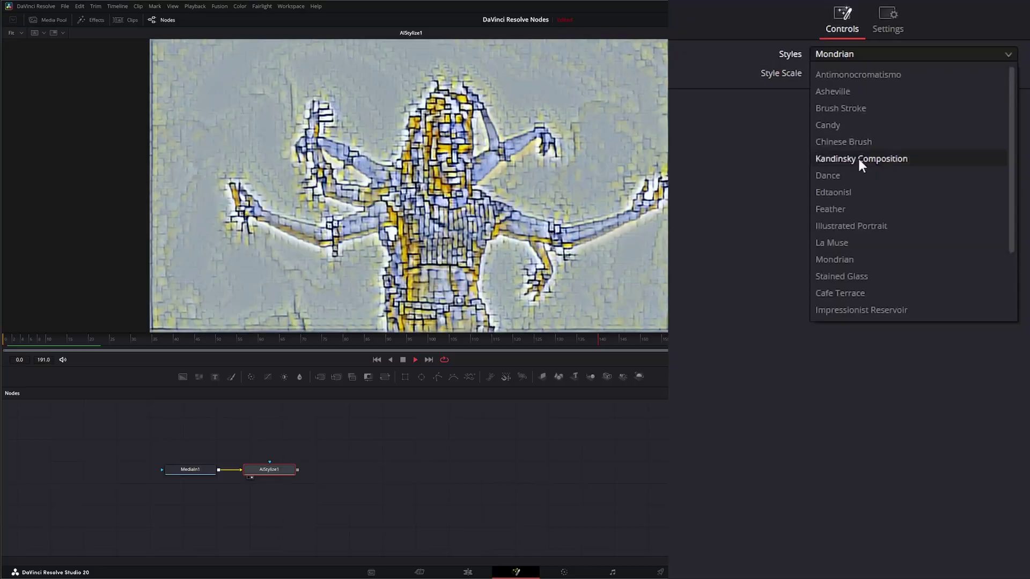
left_click(871, 275)
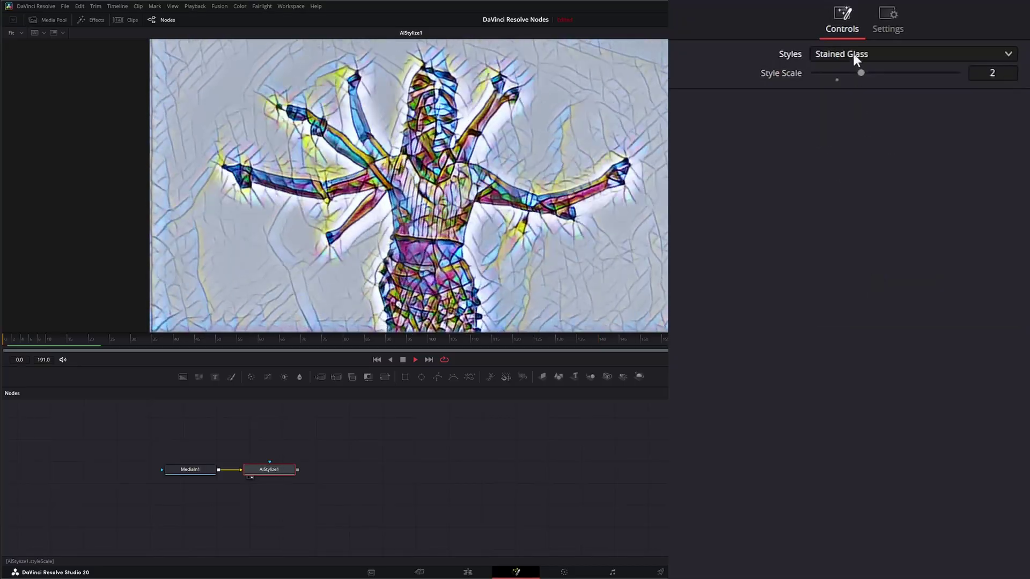
left_click(845, 51)
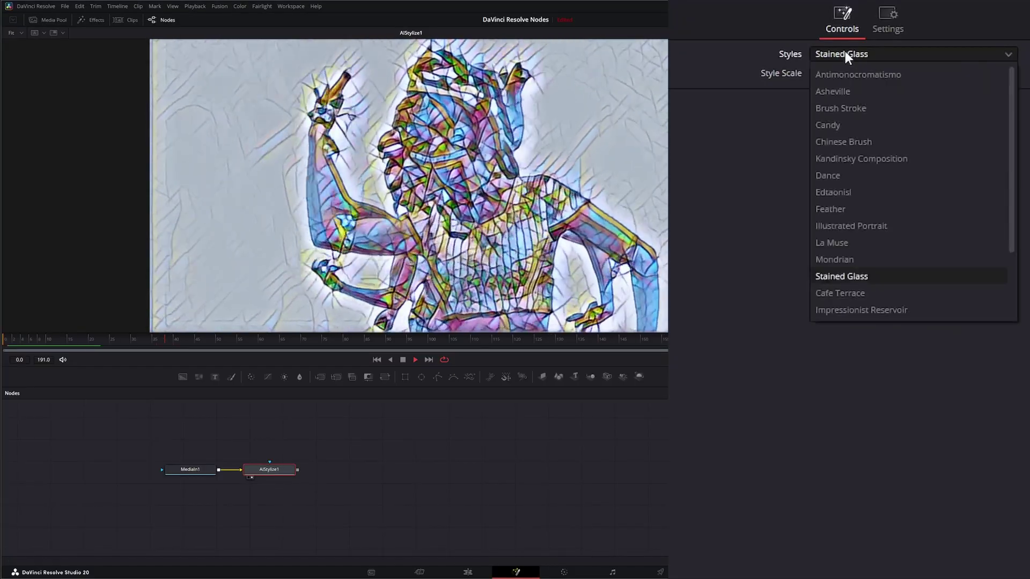
left_click(866, 291)
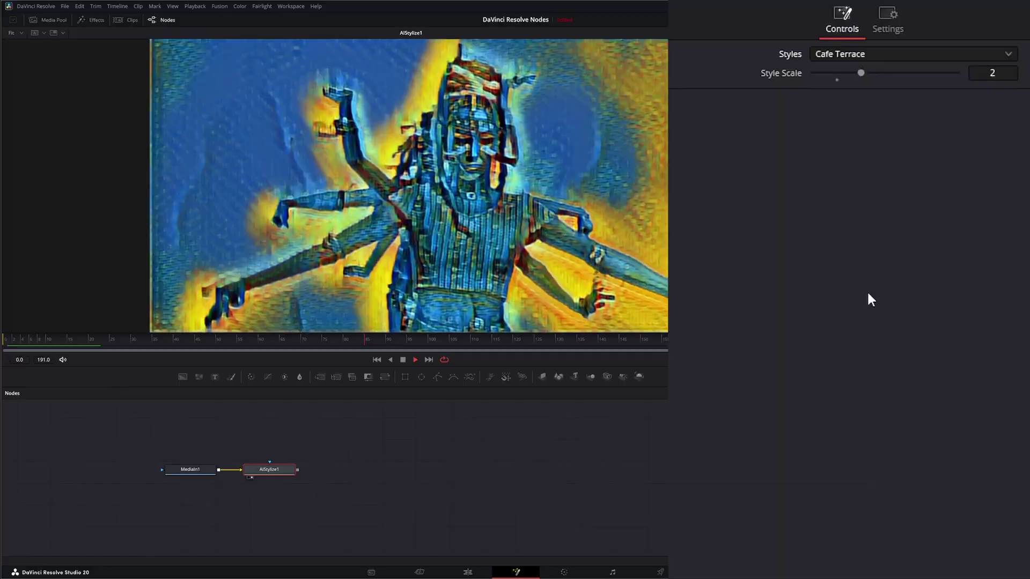
Step: Try the Impressionist Reservoir, Scream and Protocubist Portrait styles further down the list
left_click(838, 52)
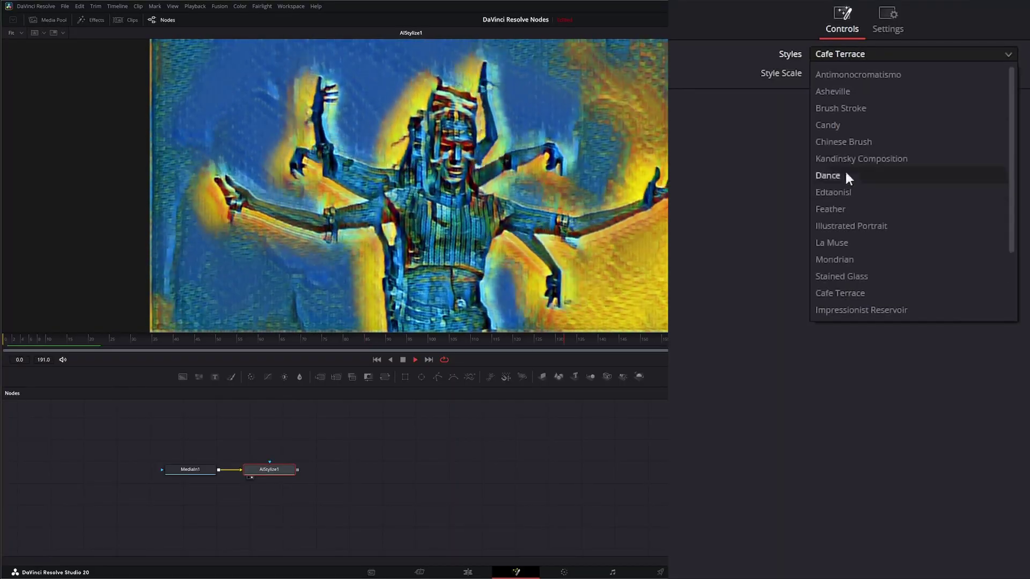
scroll(865, 233, "down", 2)
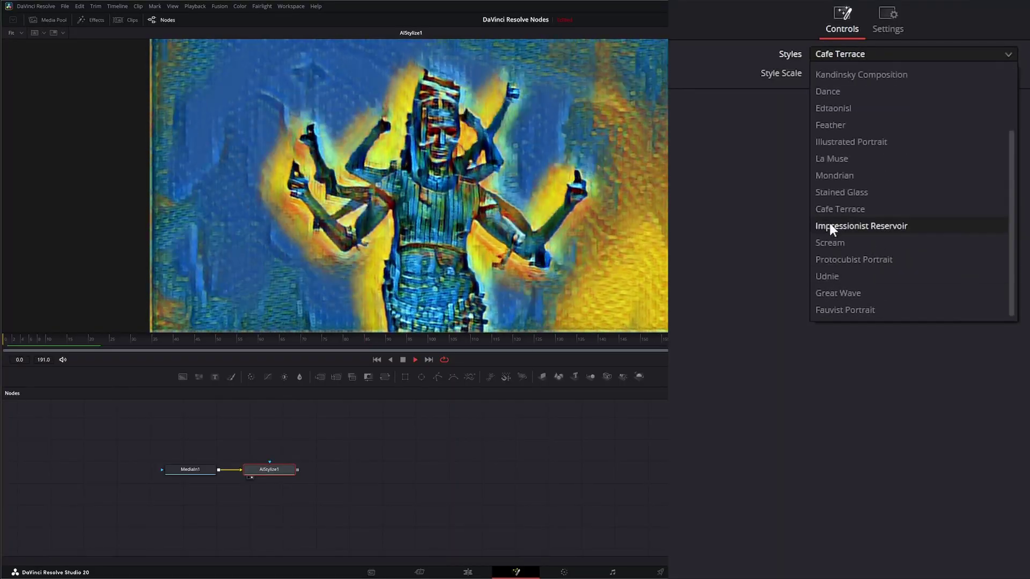
left_click(852, 227)
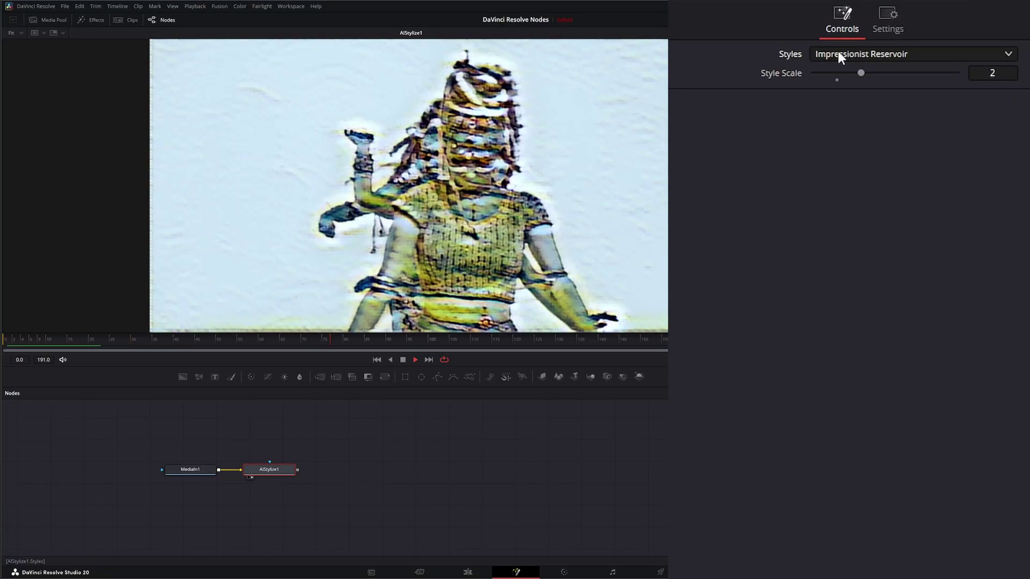
left_click(838, 55)
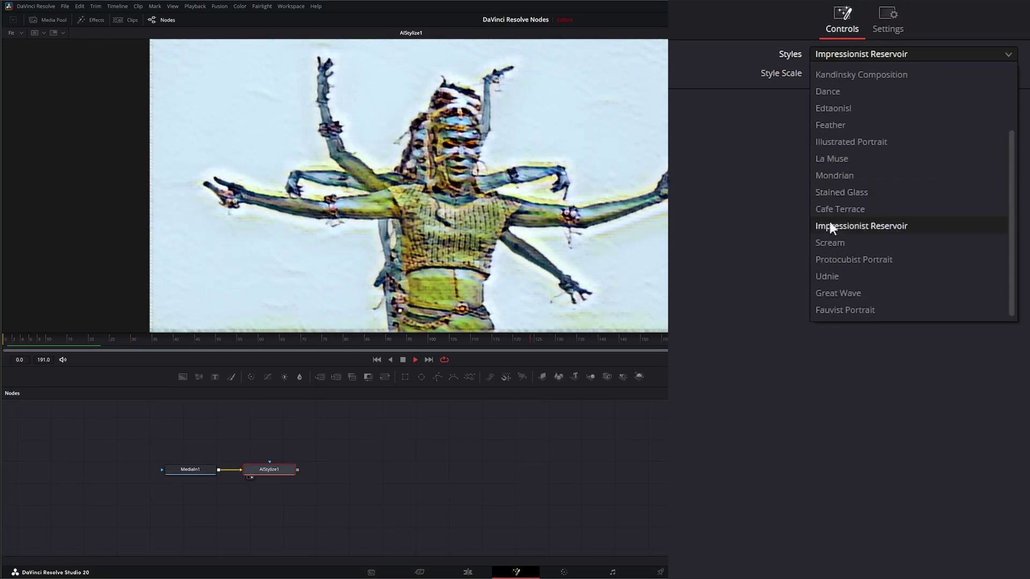
left_click(834, 242)
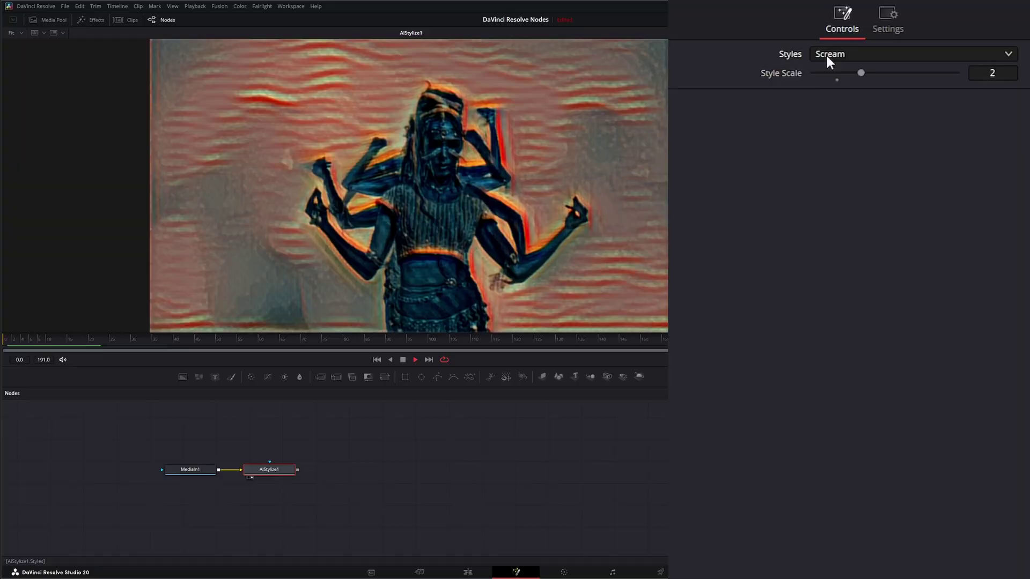
left_click(838, 56)
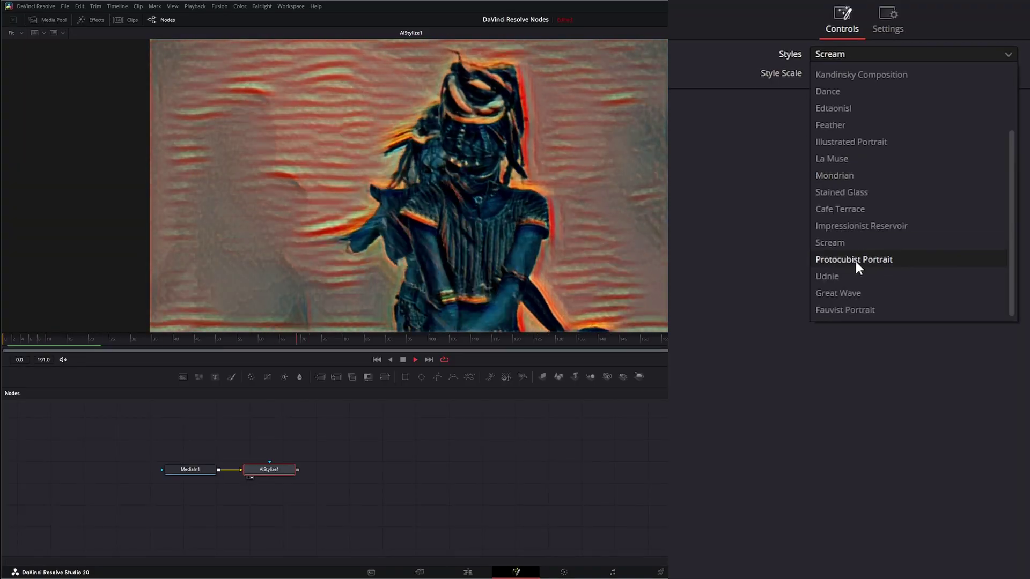
left_click(855, 262)
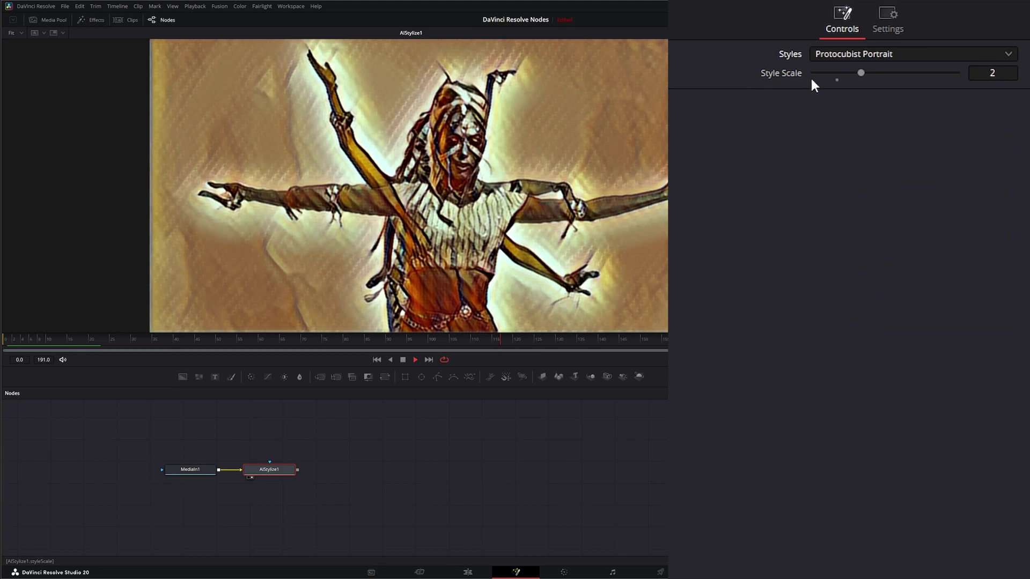
Step: Try Udnie and Great Wave, then settle on the Fauvist Portrait style
left_click(859, 54)
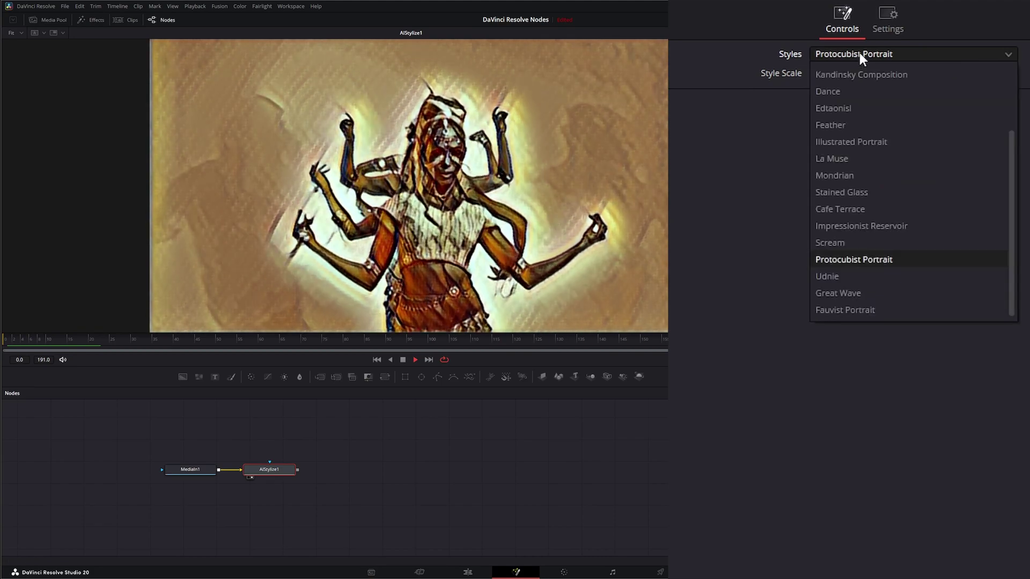
left_click(848, 275)
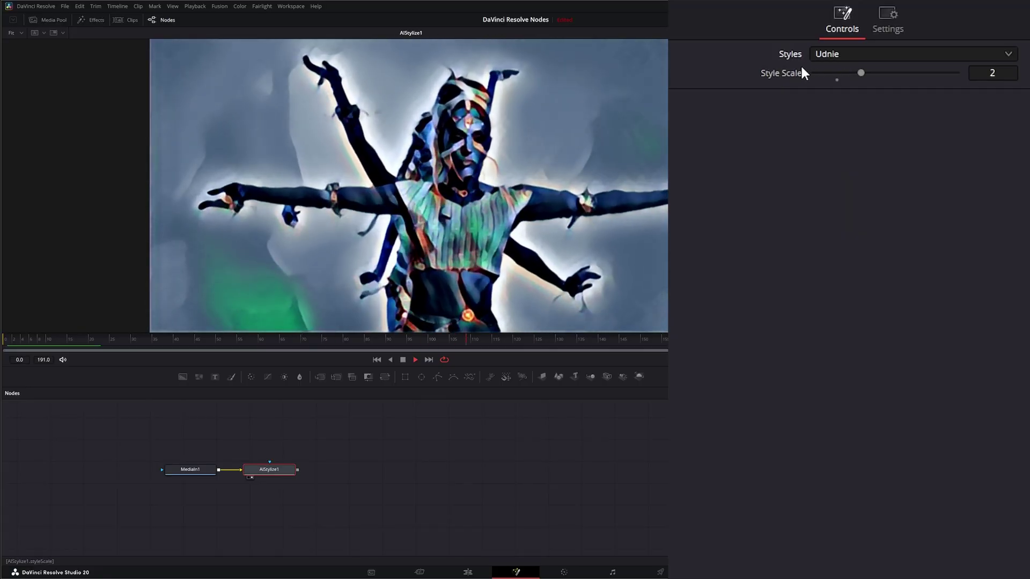
left_click(838, 56)
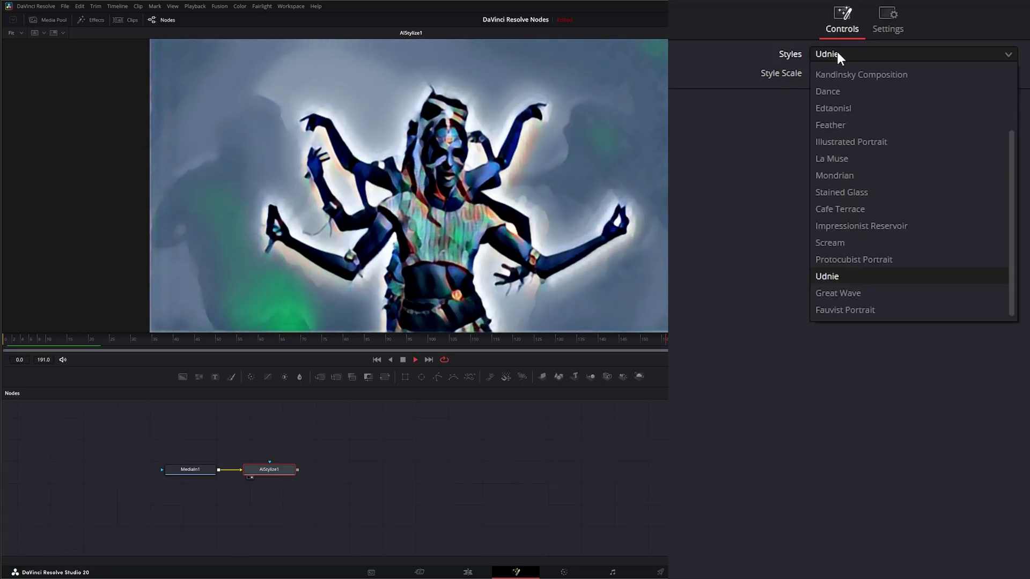
left_click(862, 297)
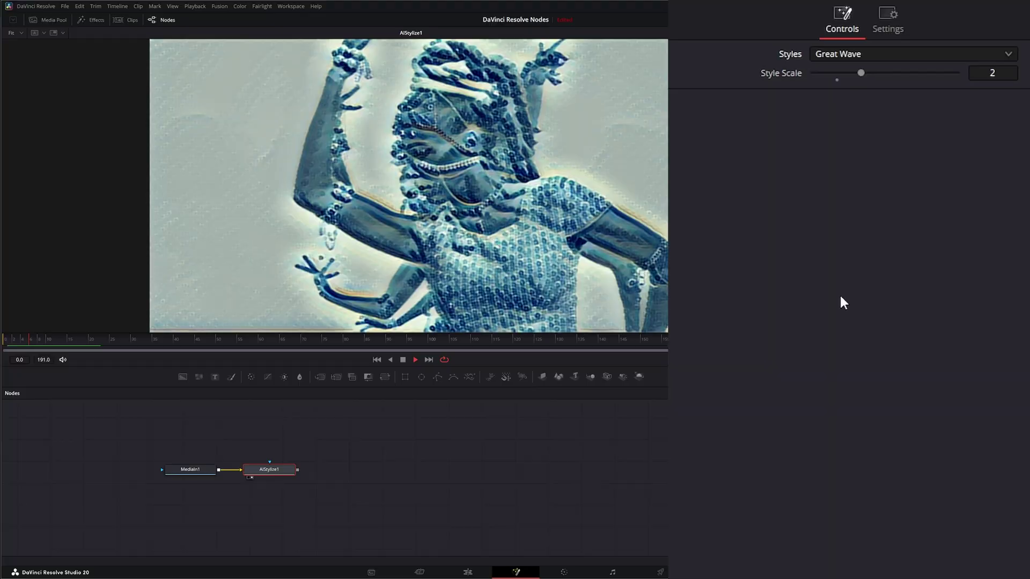
left_click(856, 54)
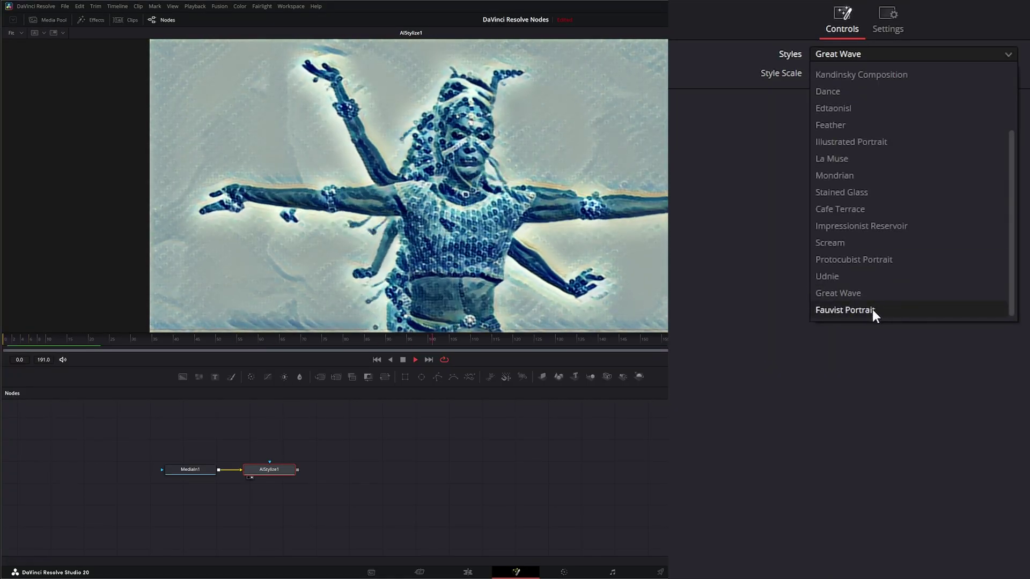
left_click(871, 310)
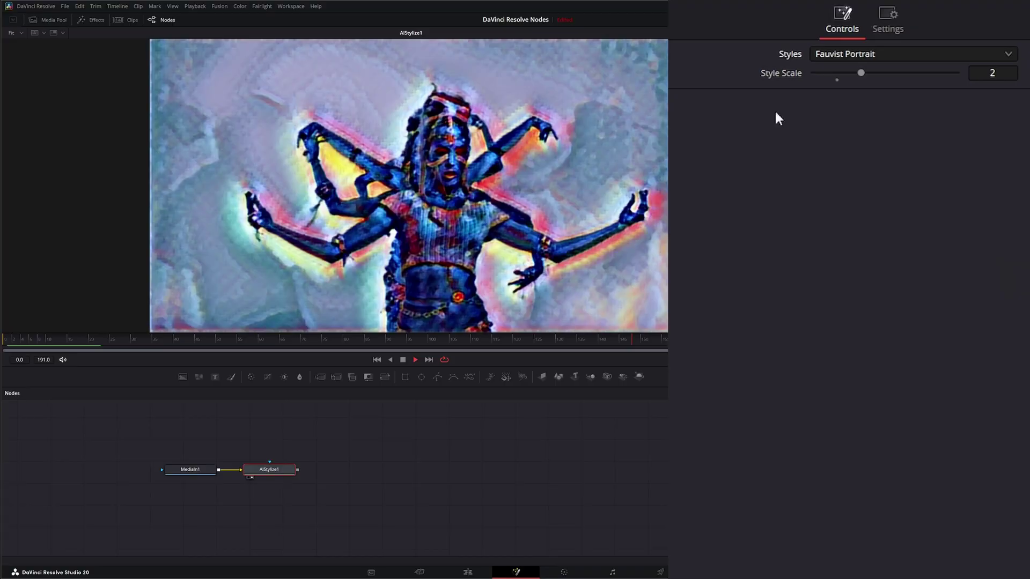
Step: Briefly try Edtaonisl, then apply the Illustrated Portrait style to AIStylize1
left_click(851, 54)
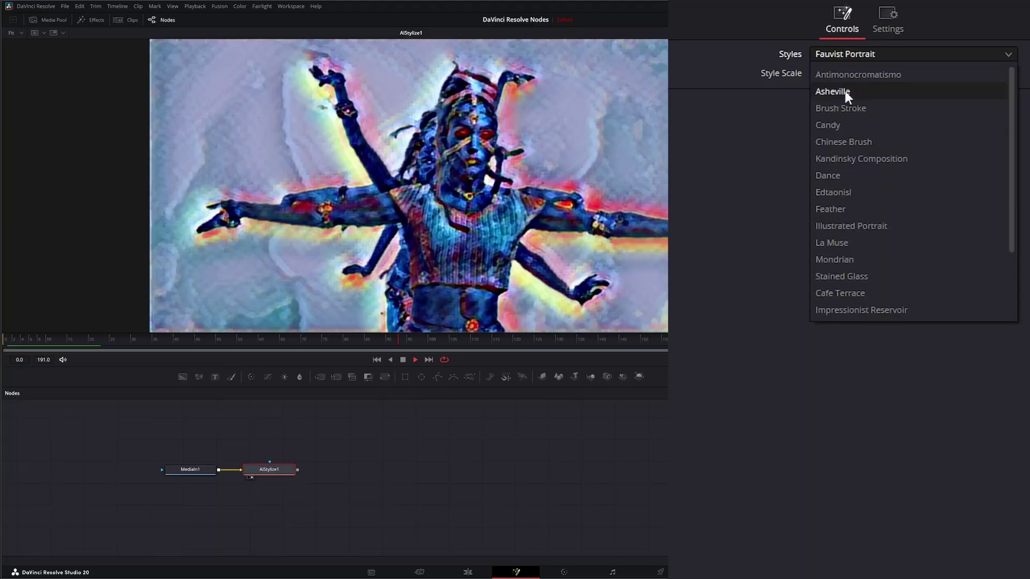
left_click(842, 193)
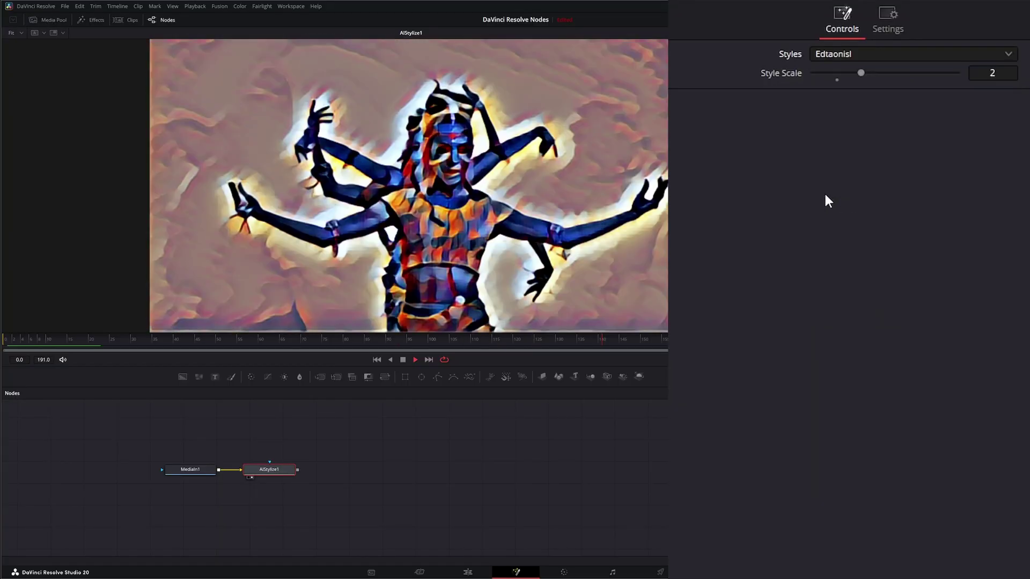
left_click(847, 55)
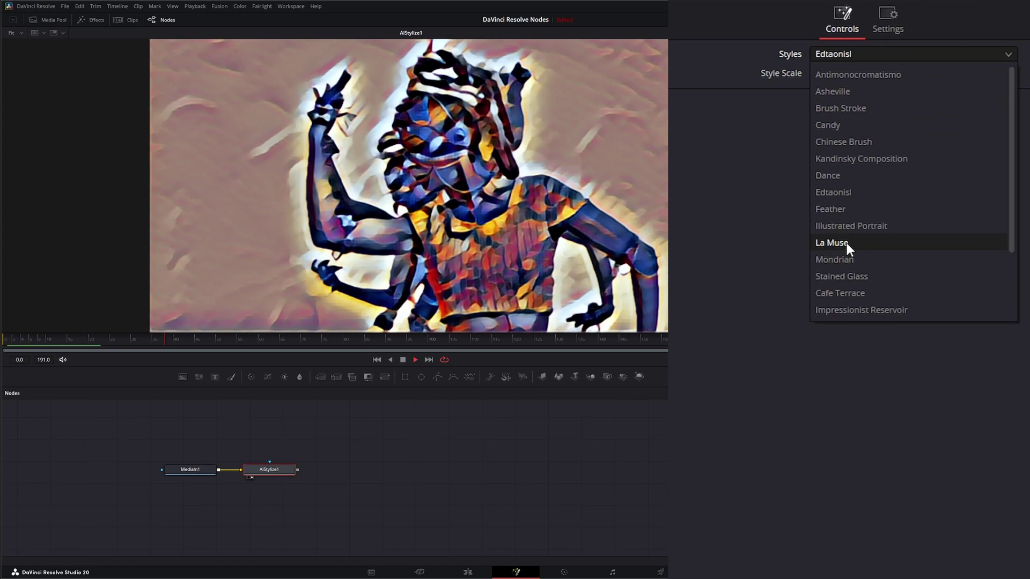
left_click(841, 226)
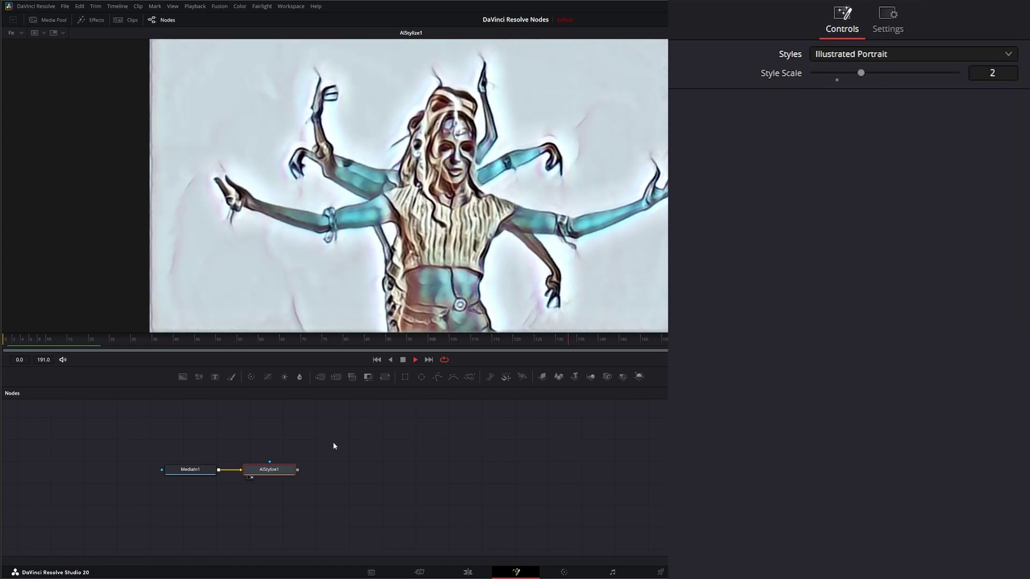
Step: Add a Merge node with MediaIn1 as Background and AIStylize1 as Foreground
left_click_drag(322, 377, 284, 527)
left_click_drag(218, 470, 256, 528)
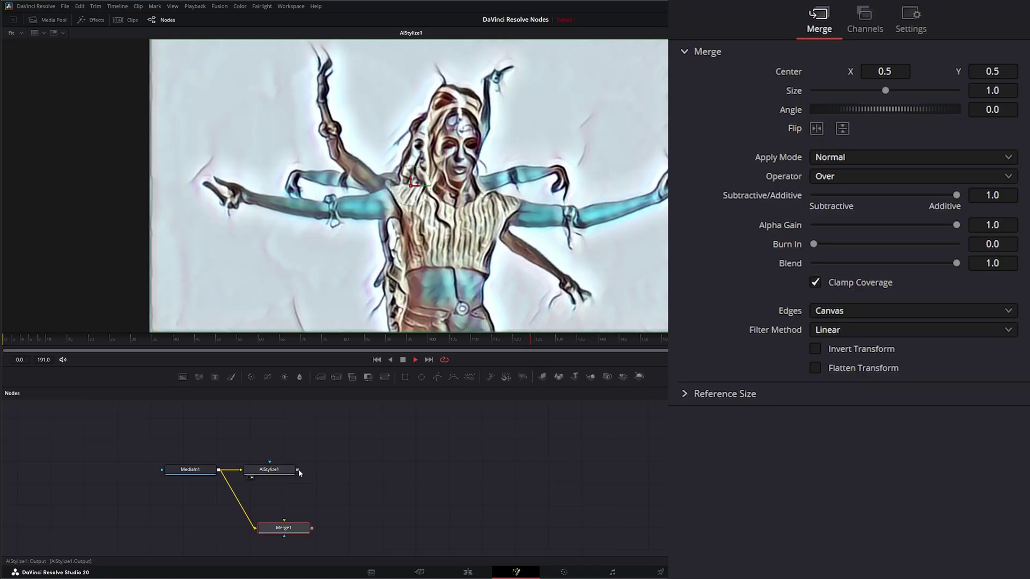
left_click_drag(297, 470, 333, 160)
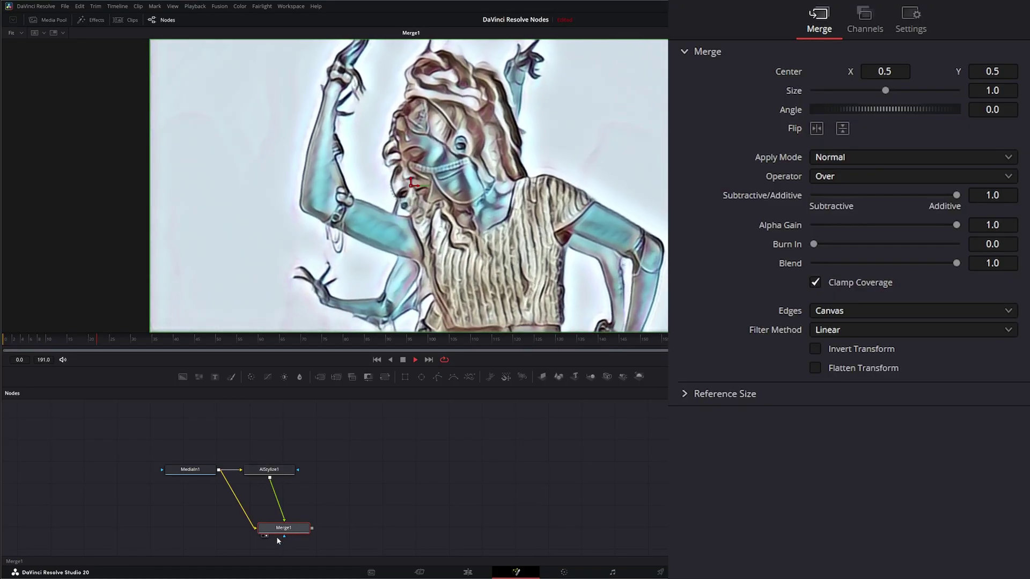
Step: Set Merge1's Apply Mode to Screen and lower its Blend to 0.733
left_click(840, 158)
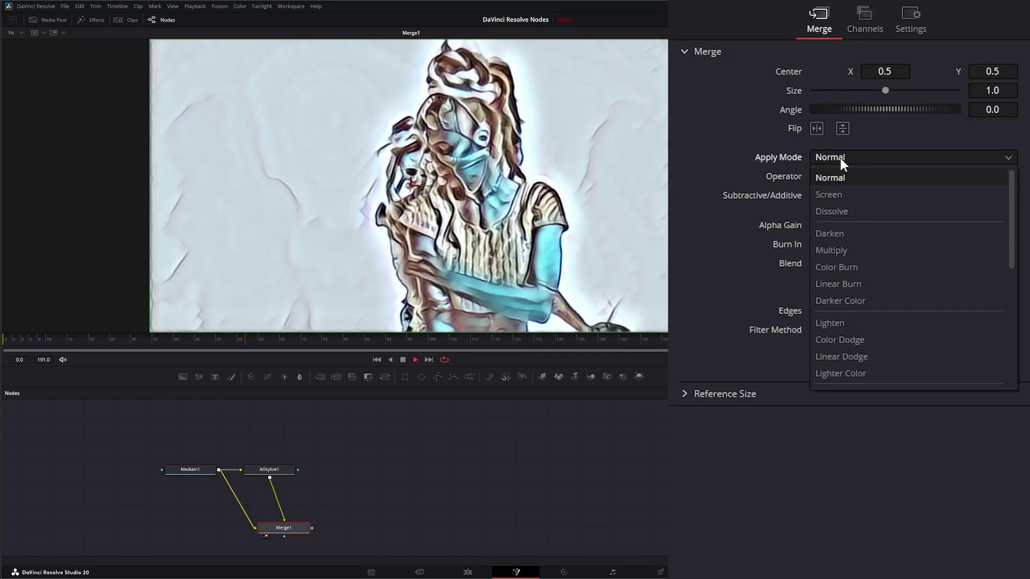
left_click(837, 195)
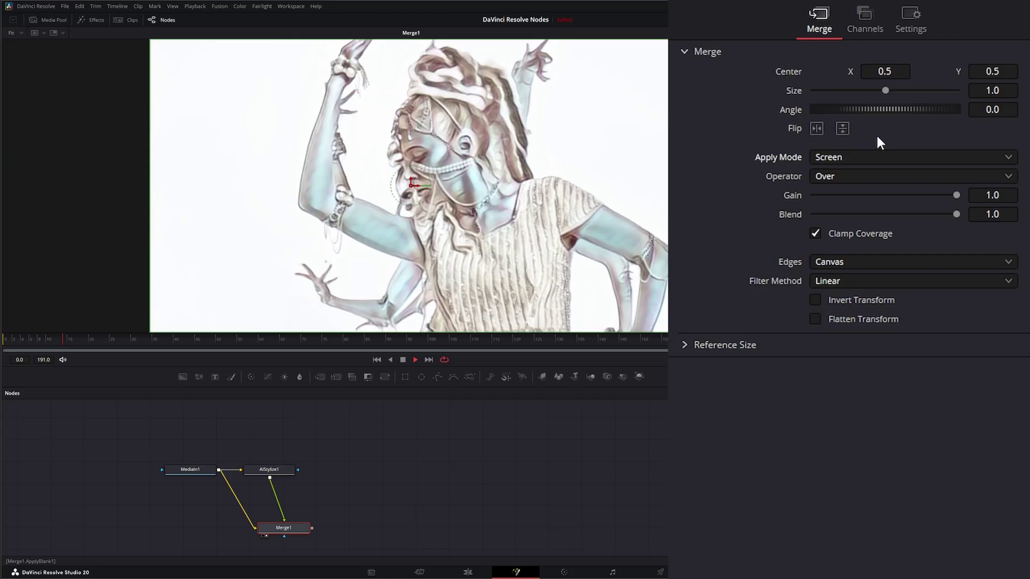
left_click(901, 21)
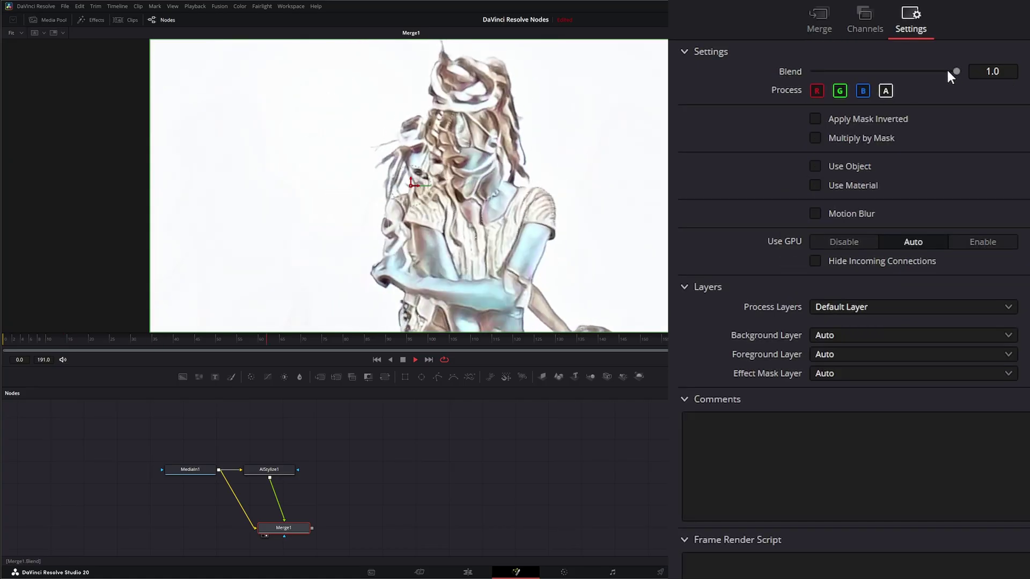
left_click_drag(955, 71, 919, 71)
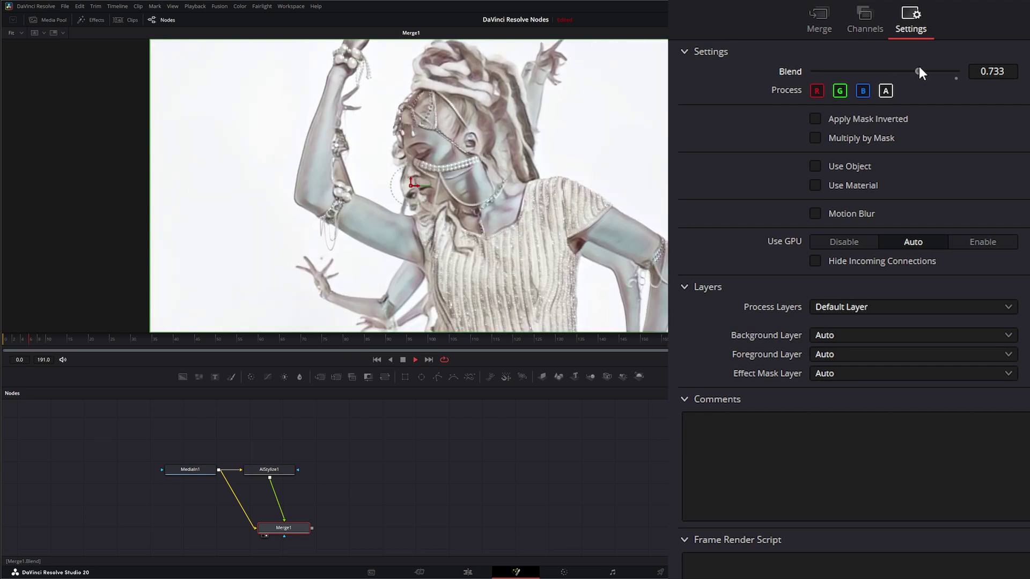
Step: Select AIStylize1 and raise its Illustrated Portrait Style Scale from 2 to 6
left_click(286, 474)
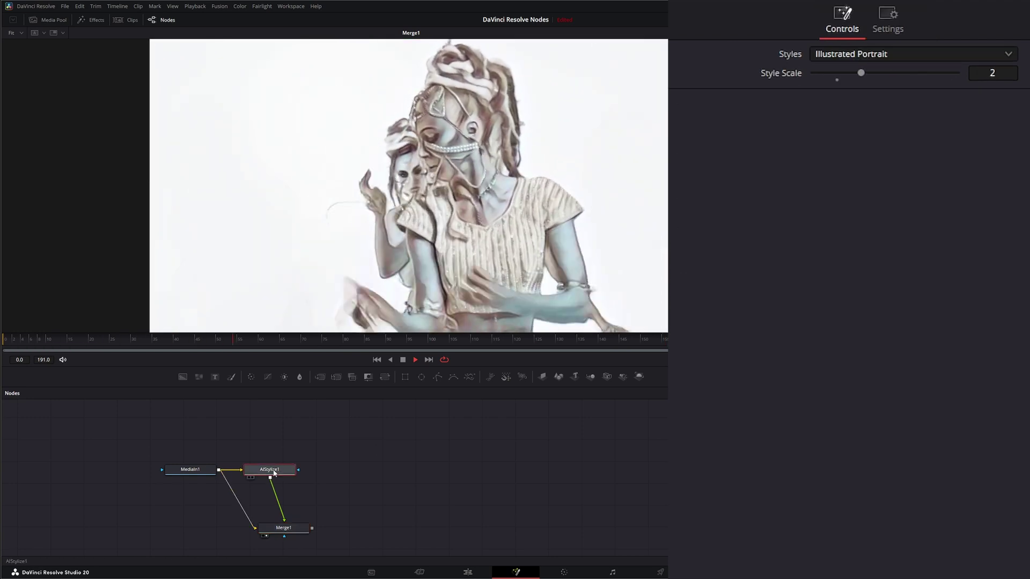
left_click_drag(863, 73, 953, 73)
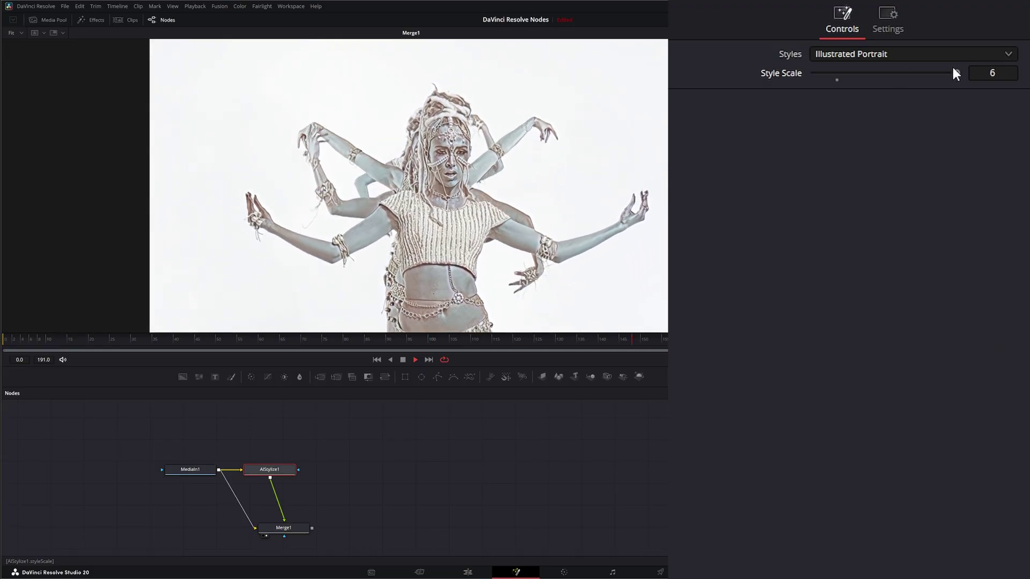